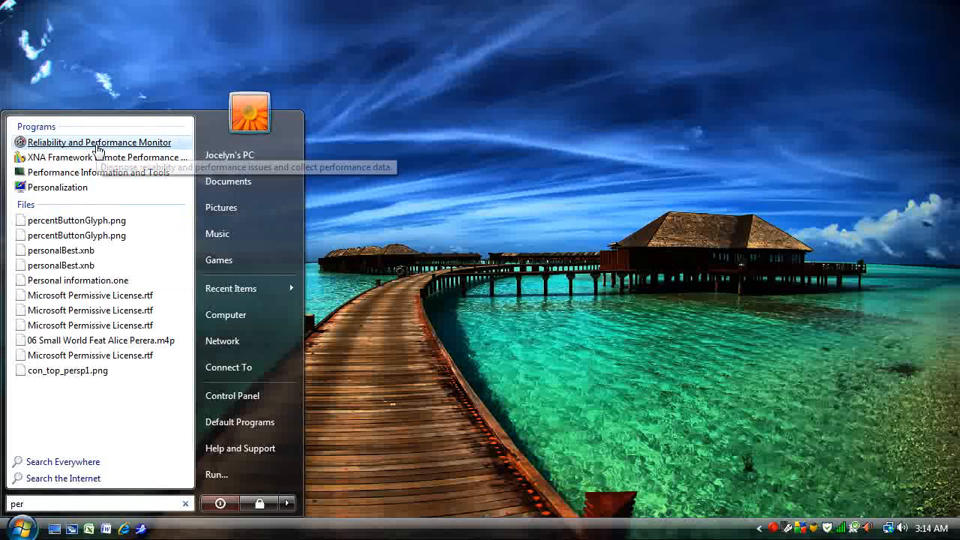
Open Reliability and Performance Monitor, maximize its window and display the Performance Monitor graph.
left_click(97, 150)
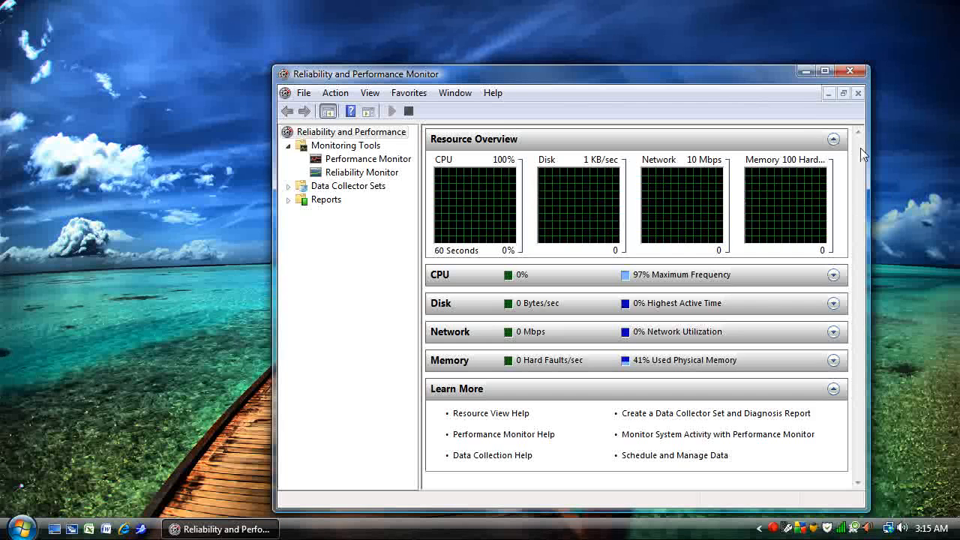
left_click(824, 72)
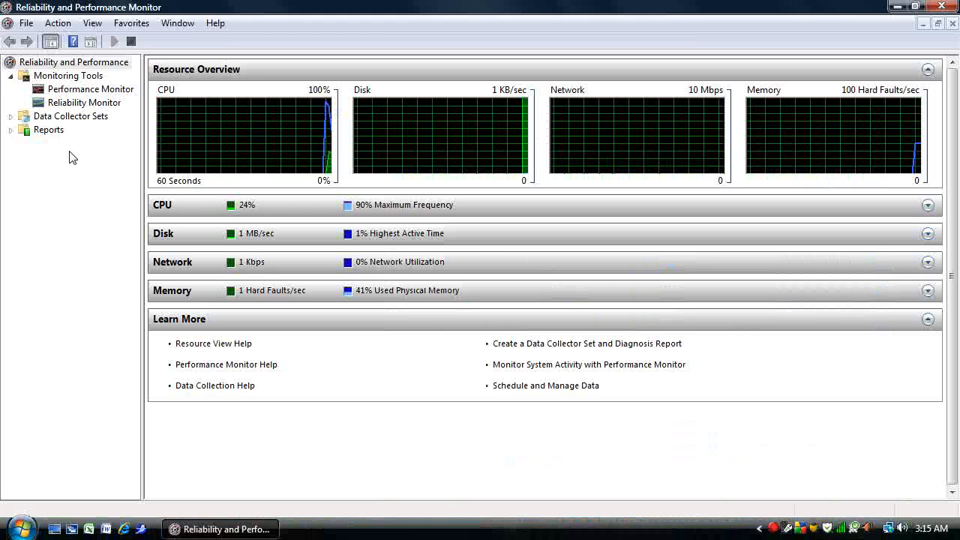
left_click(99, 89)
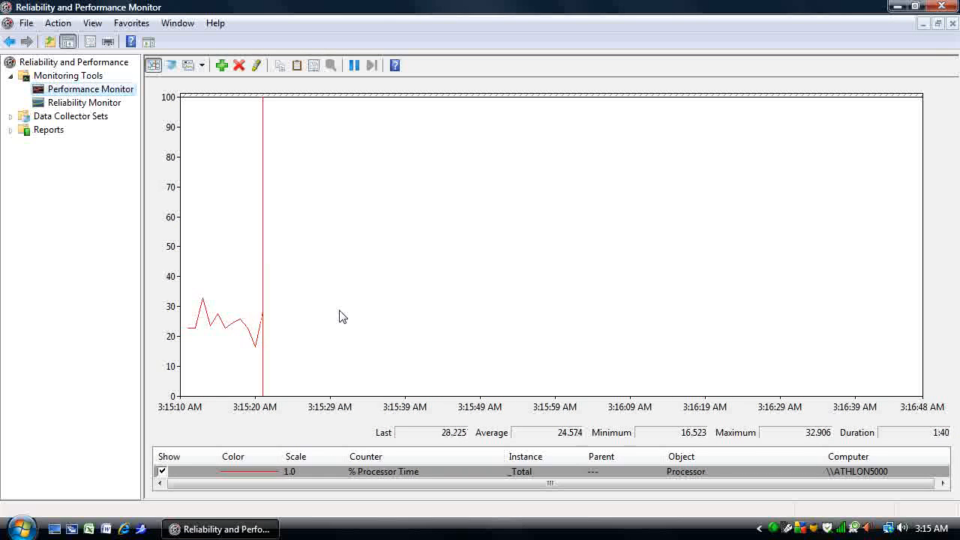
Browse the available performance counters without adding any, and remove the % Processor Time counter from the live graph.
left_click(222, 66)
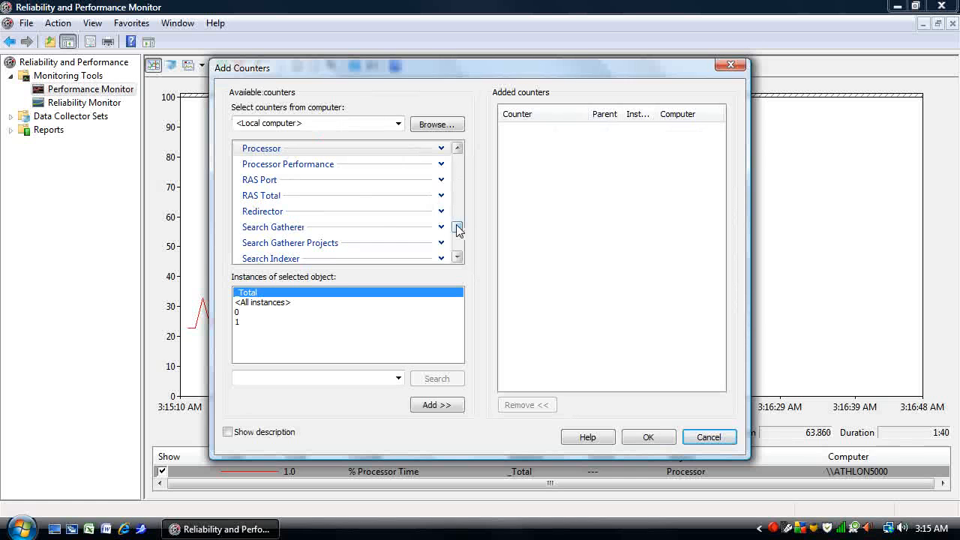
left_click_drag(458, 229, 474, 162)
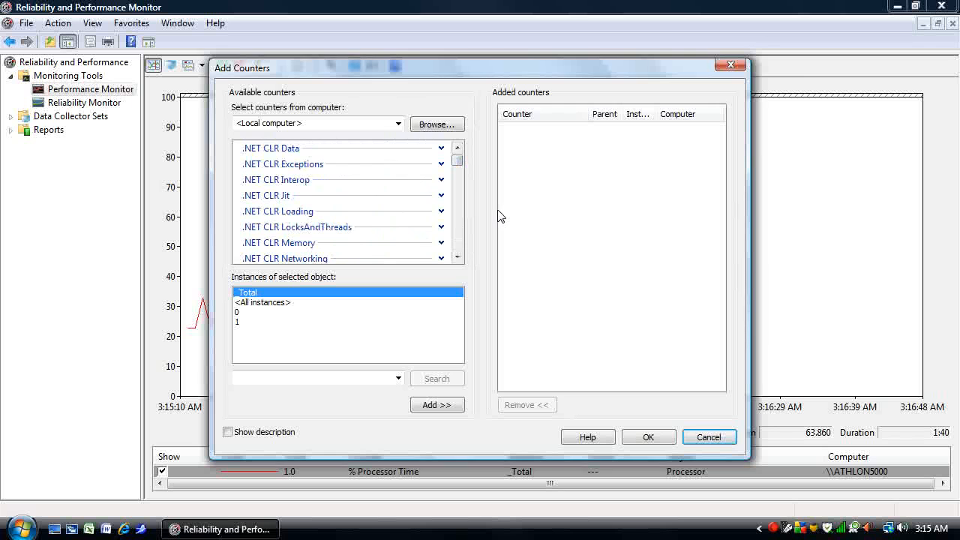
left_click(722, 437)
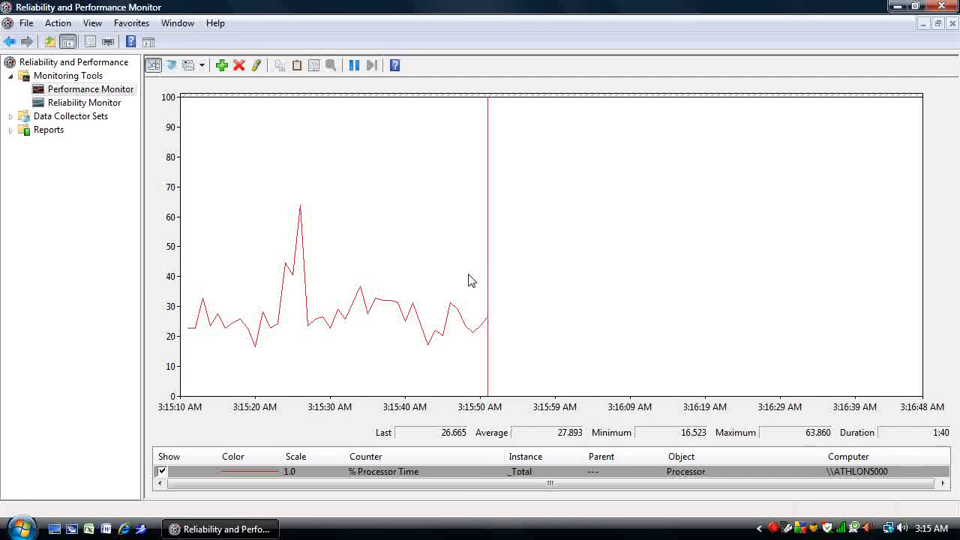
left_click(239, 66)
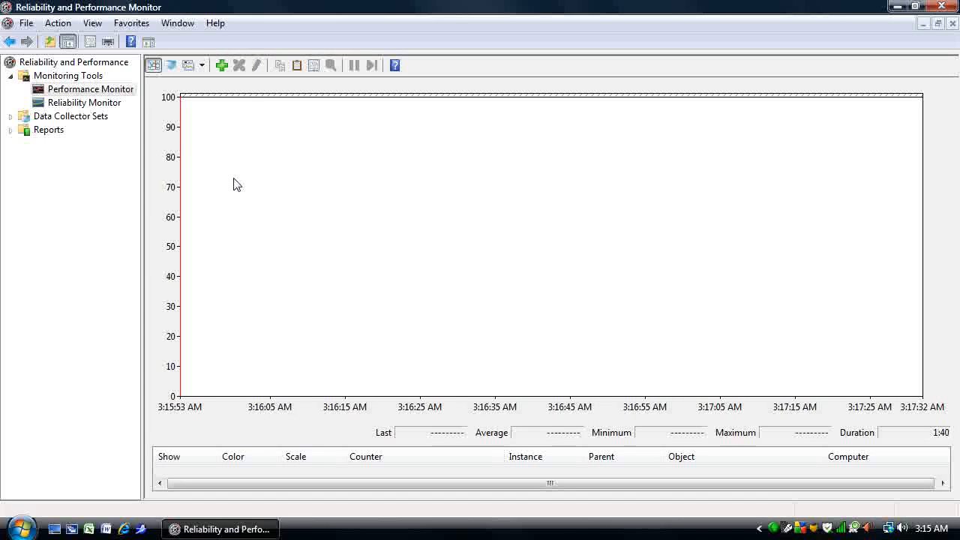
Start a new user-defined data collector set named Servertest, to be created manually (Advanced).
left_click(10, 117)
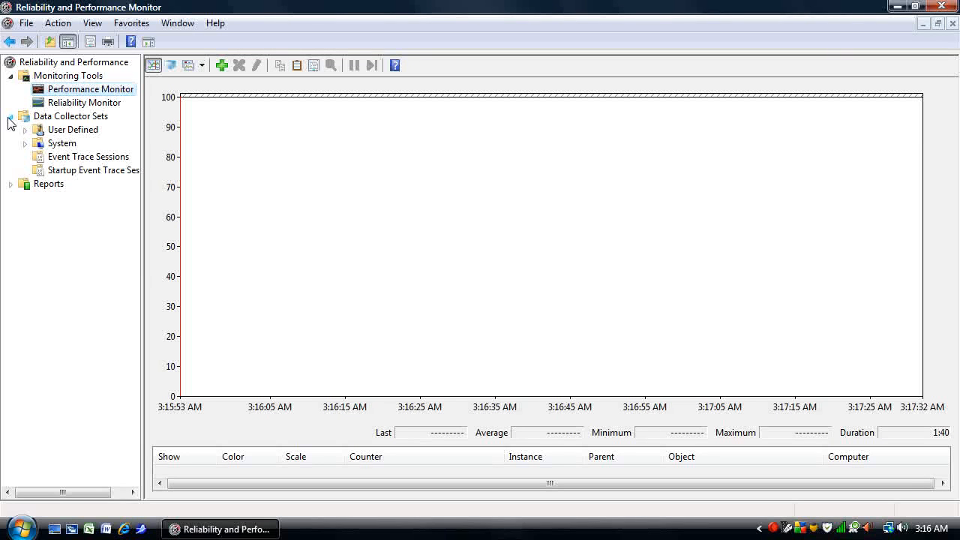
right_click(84, 133)
mouse_move(154, 143)
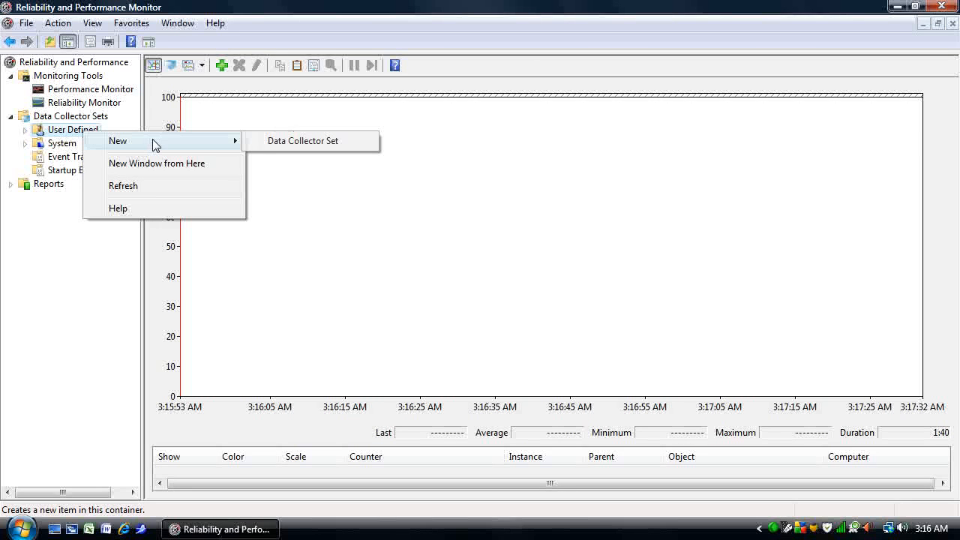
left_click(276, 143)
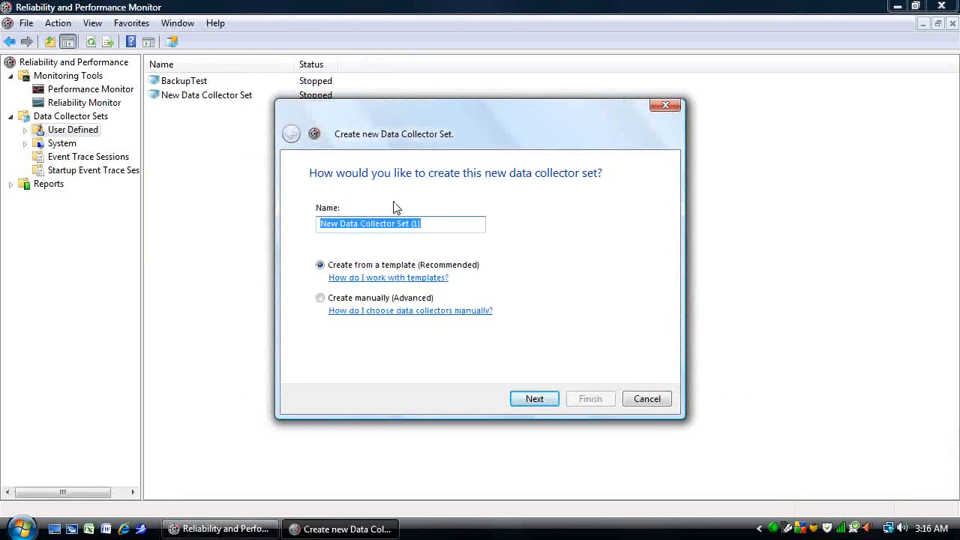
type("Servertest")
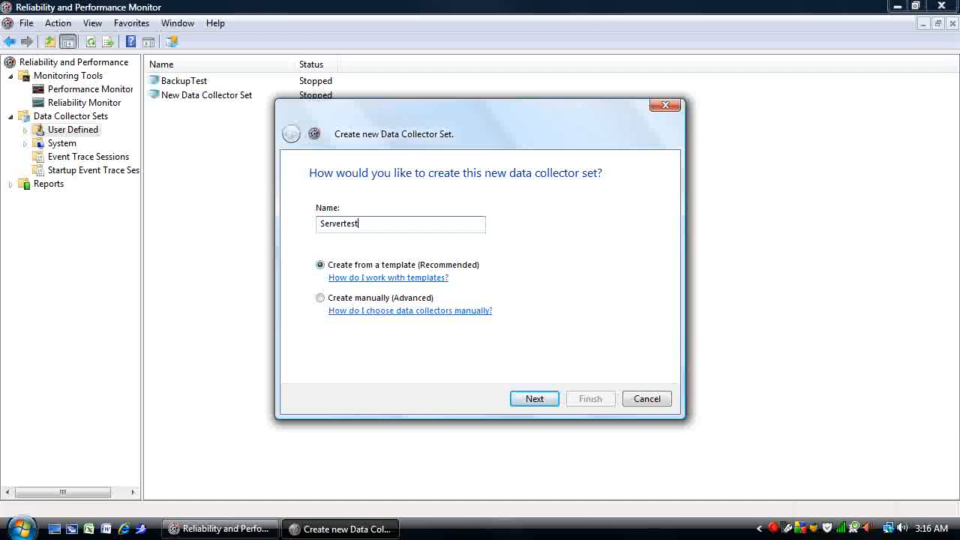
left_click(320, 299)
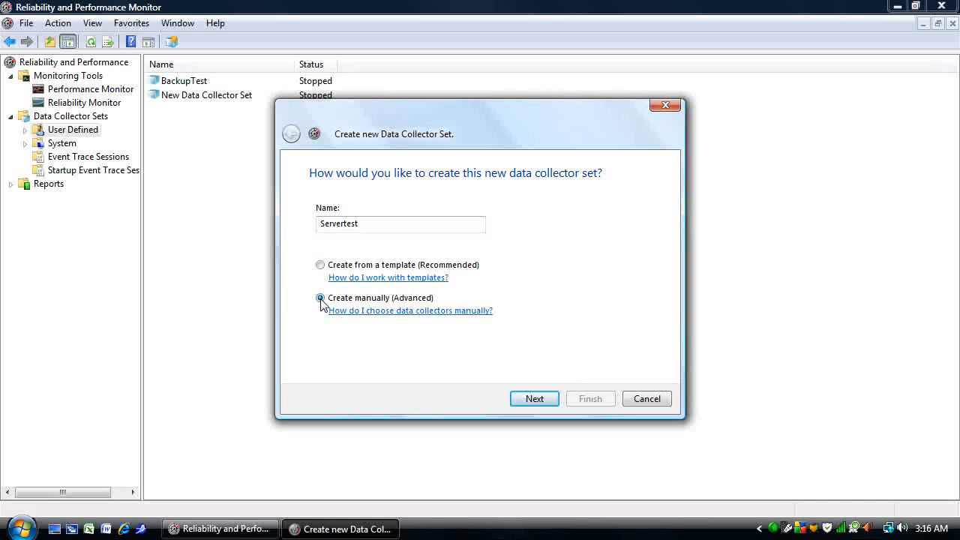
left_click(535, 399)
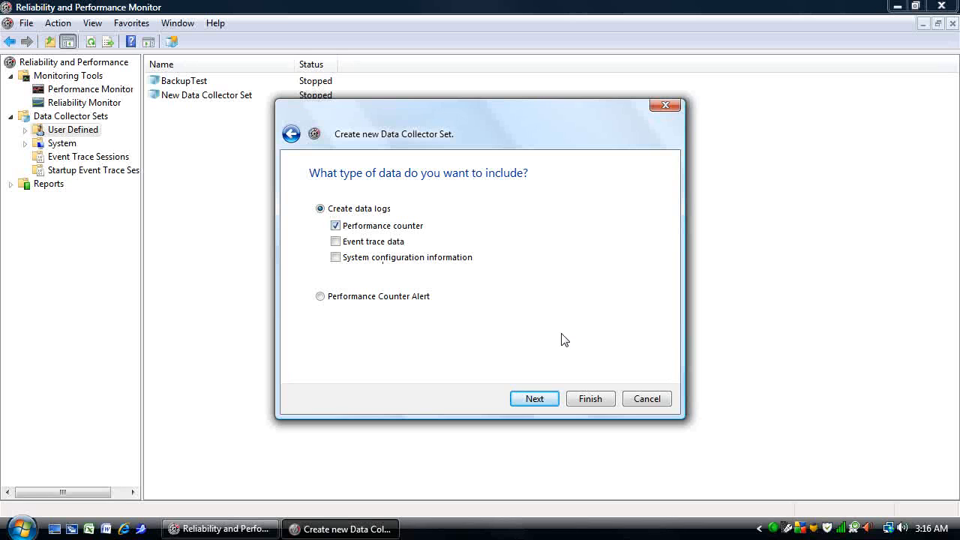
Include performance counter data logs and add the Processor counter % Processor Time for the _Total instance.
left_click(550, 397)
left_click(555, 224)
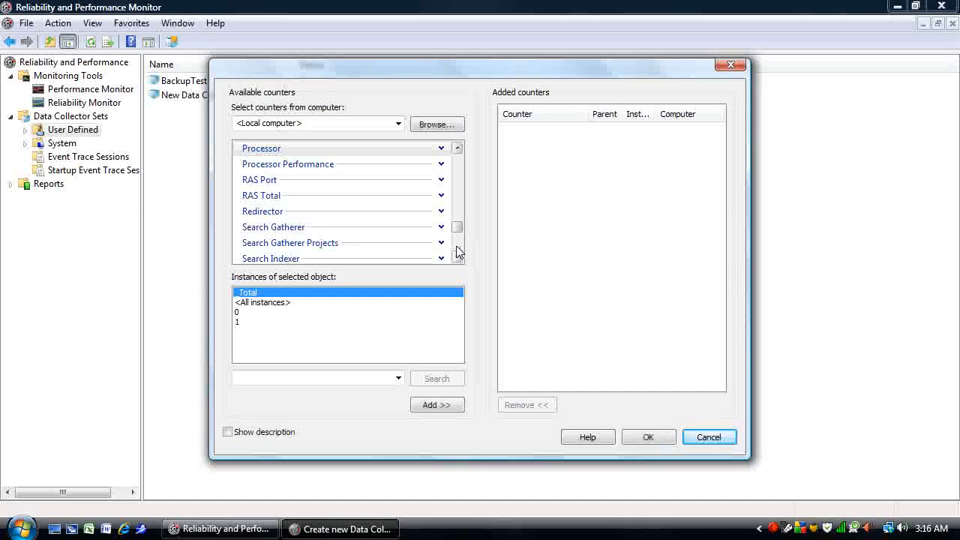
left_click(440, 149)
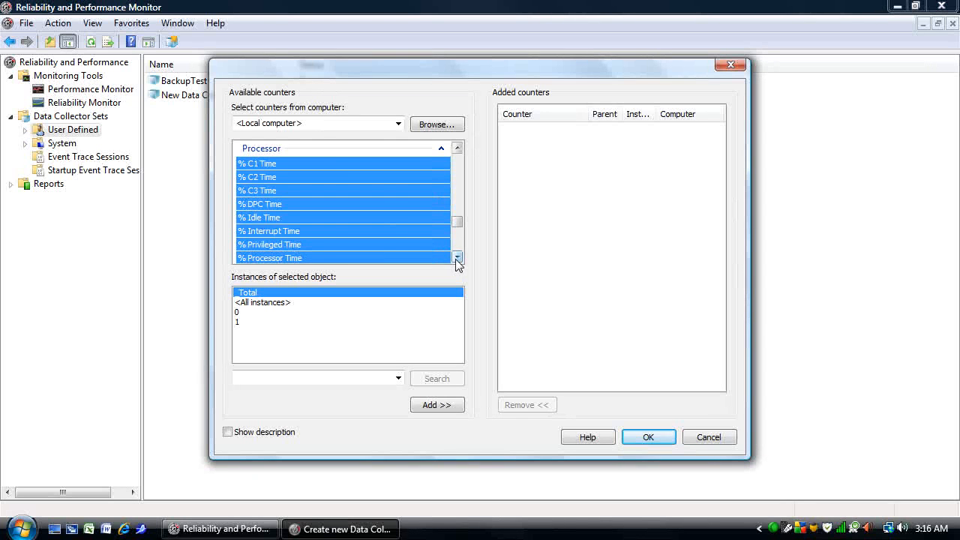
left_click(369, 256)
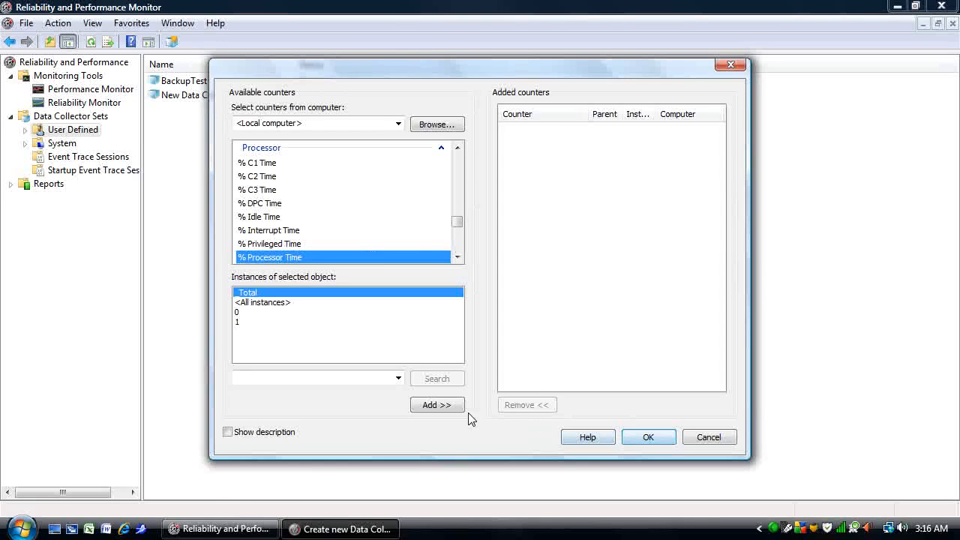
left_click(448, 406)
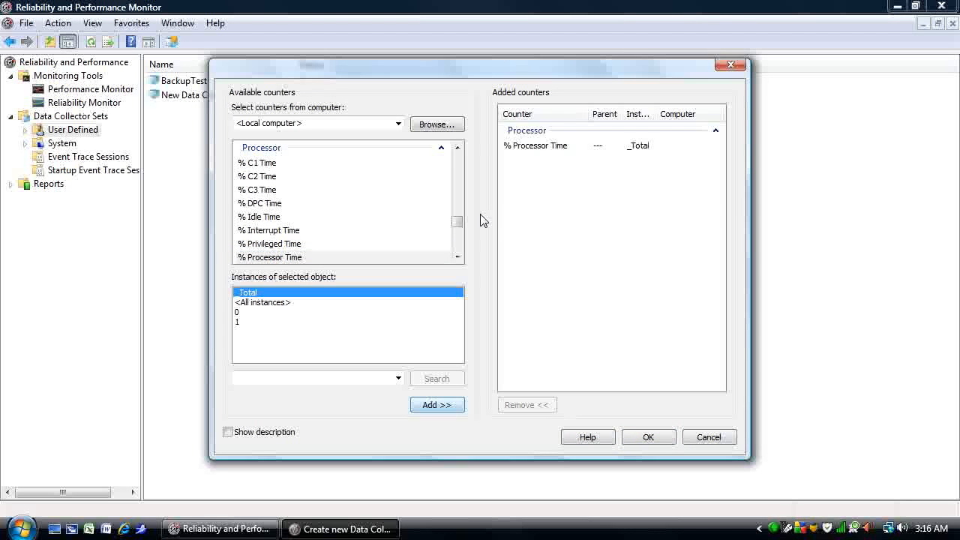
Add the Network Interface counter Bytes Total/sec without choosing an instance.
left_click(456, 148)
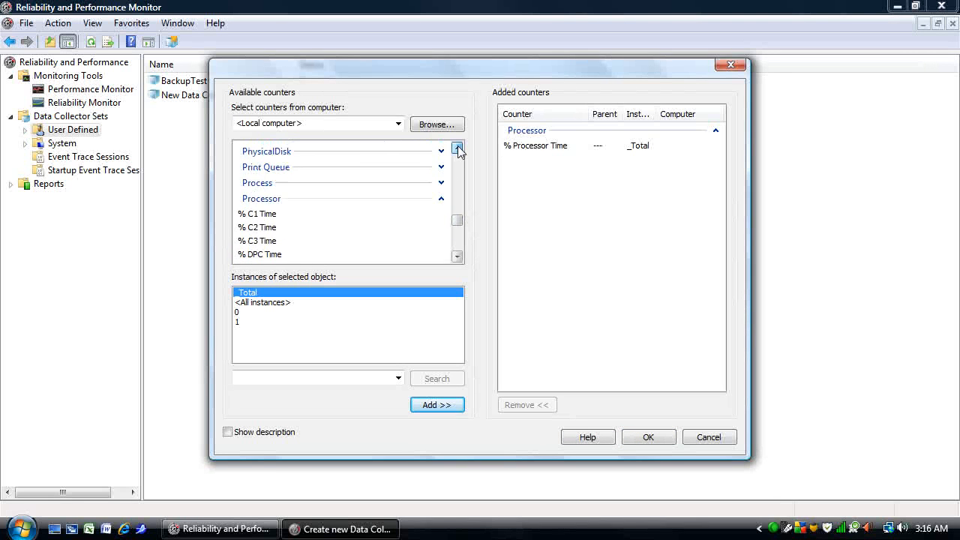
left_click(457, 148)
left_click(456, 147)
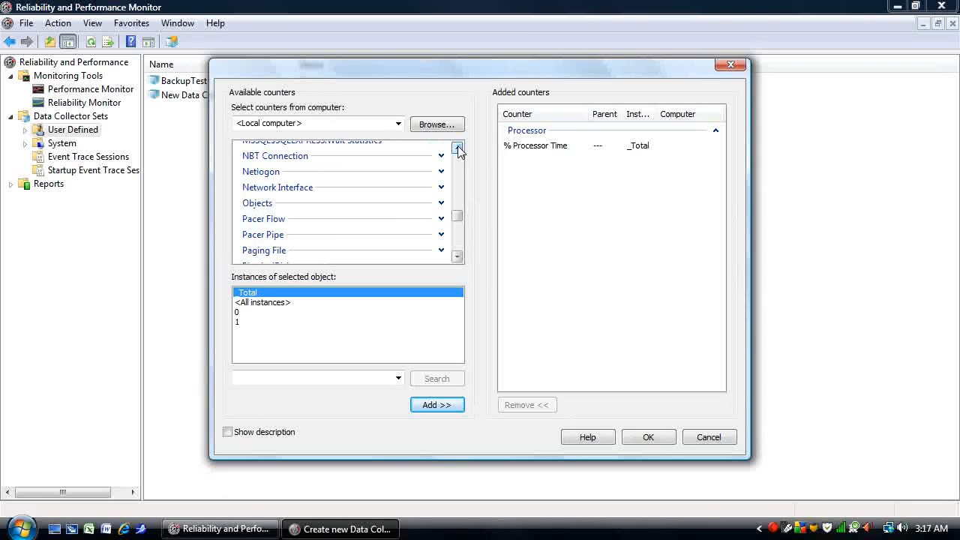
left_click(441, 188)
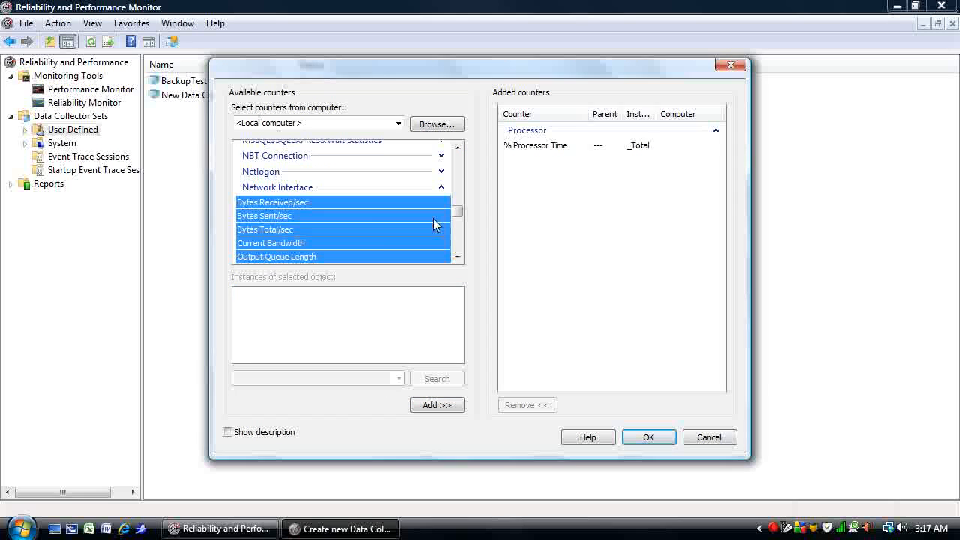
left_click(272, 231)
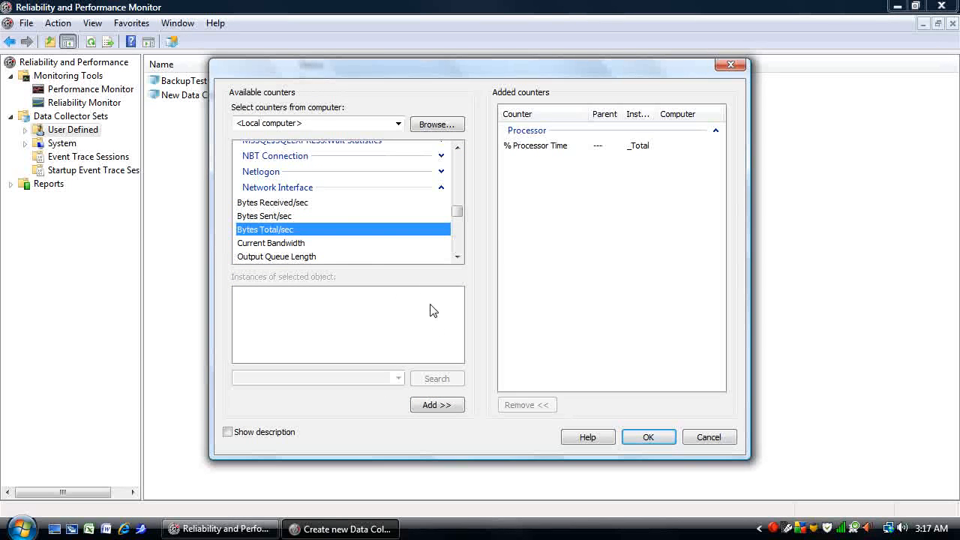
left_click(437, 405)
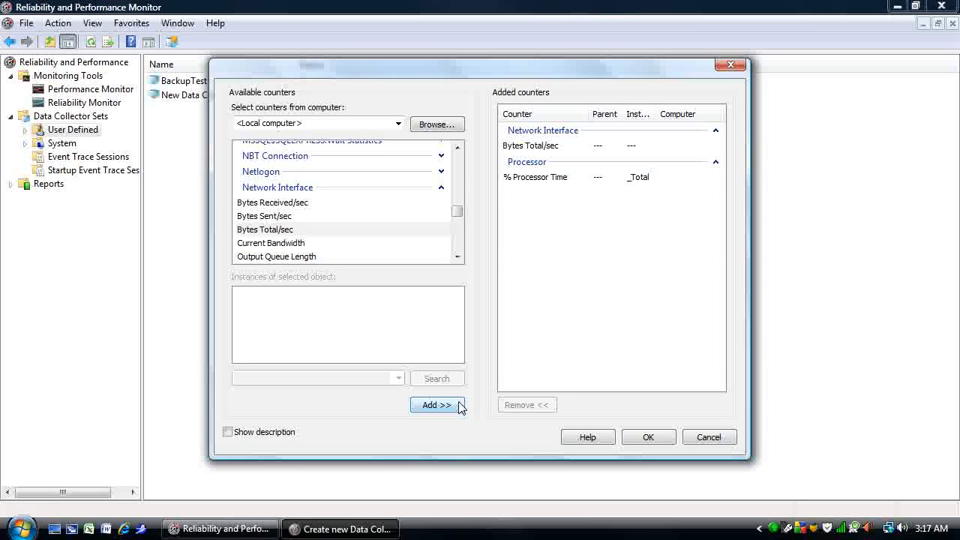
Add Network Interface Bytes Total/sec for the 802.11n Wireless LAN Card, remove the same counter without an instance, and accept the counter list.
left_click(319, 190)
left_click(319, 189)
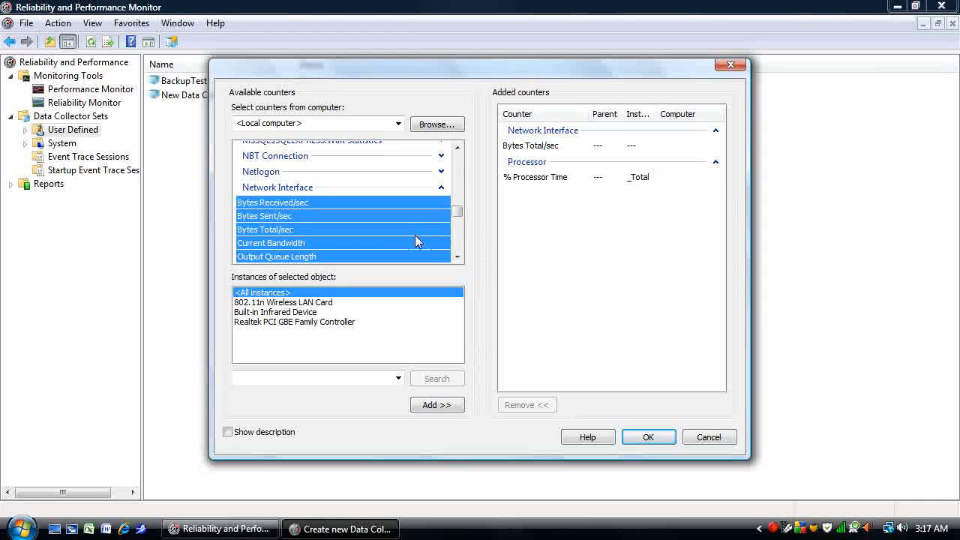
left_click(303, 231)
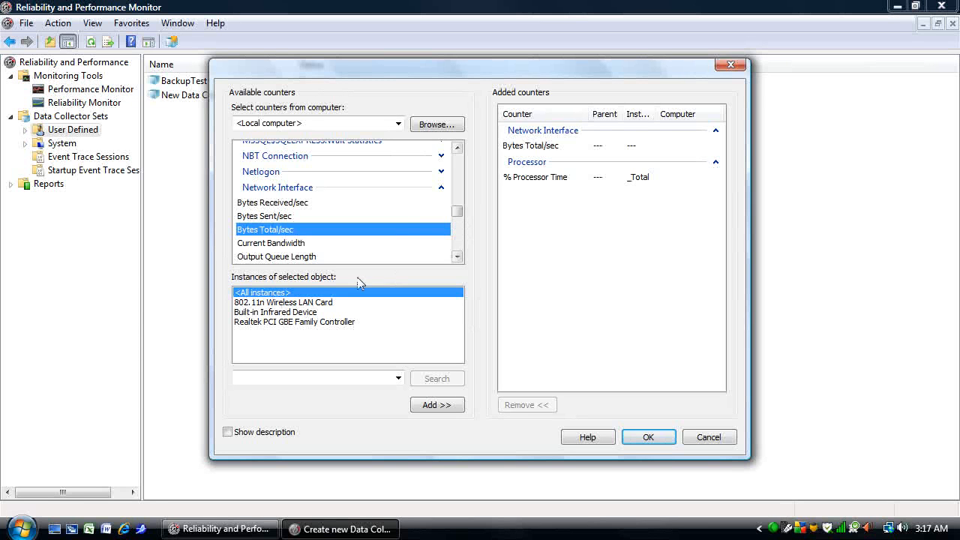
left_click(328, 304)
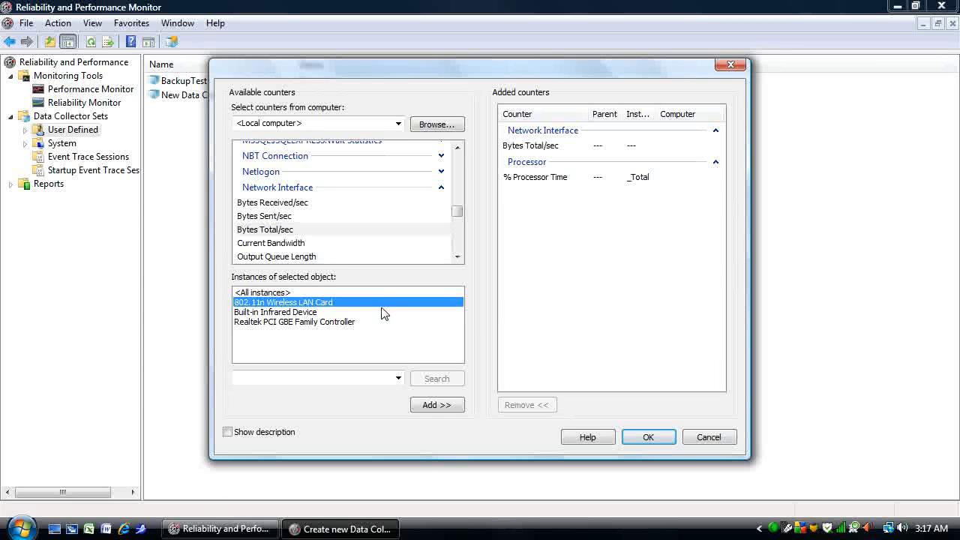
left_click(444, 408)
left_click(549, 147)
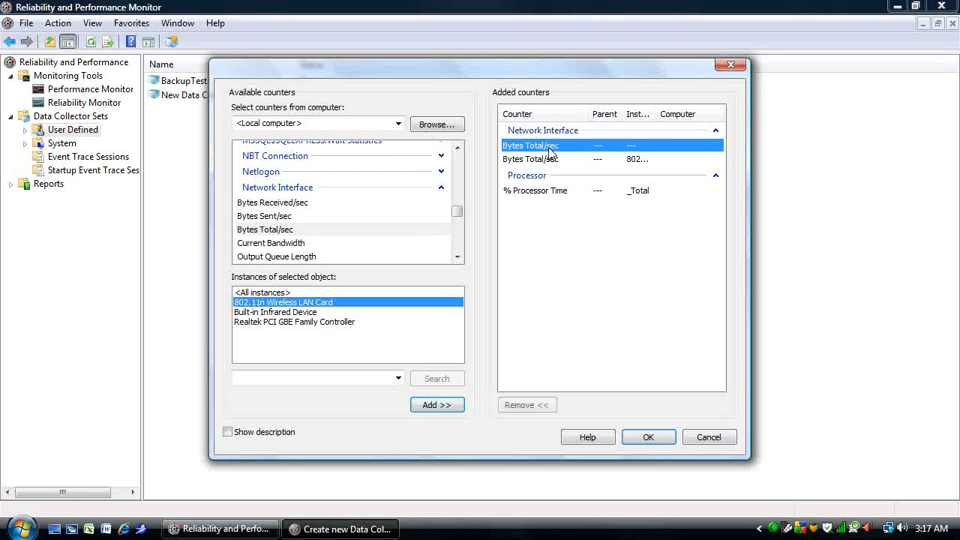
key("Delete")
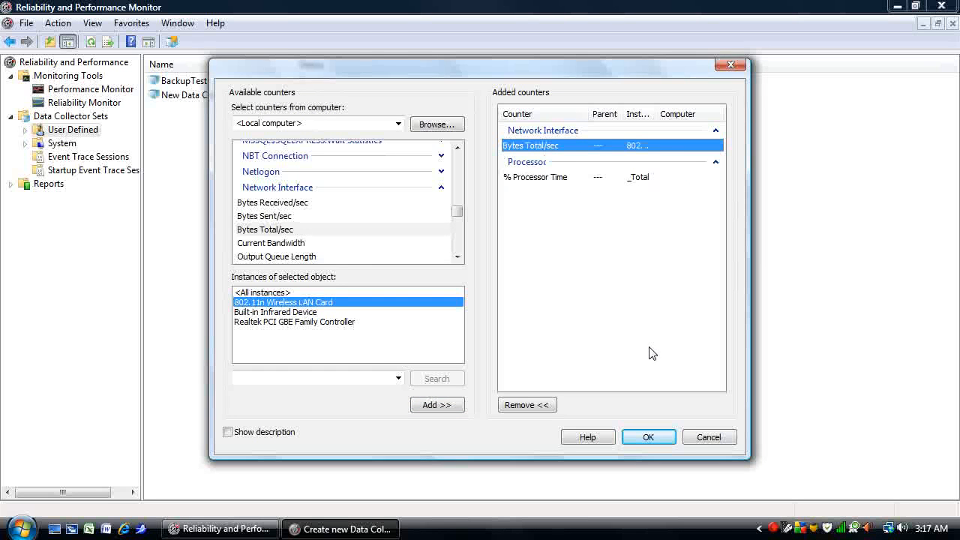
left_click(650, 439)
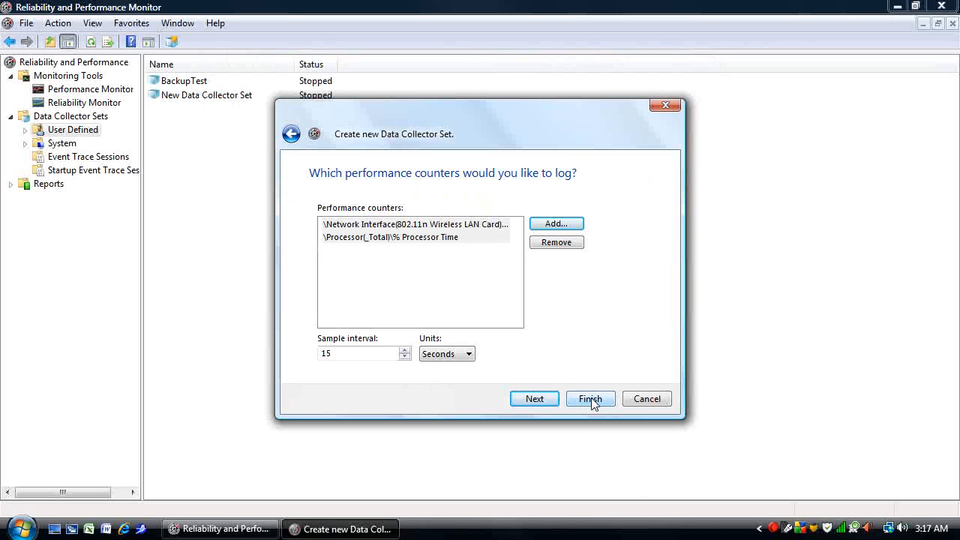
Finish the Servertest set with the default sample interval and root directory, and start its data collection.
left_click(555, 402)
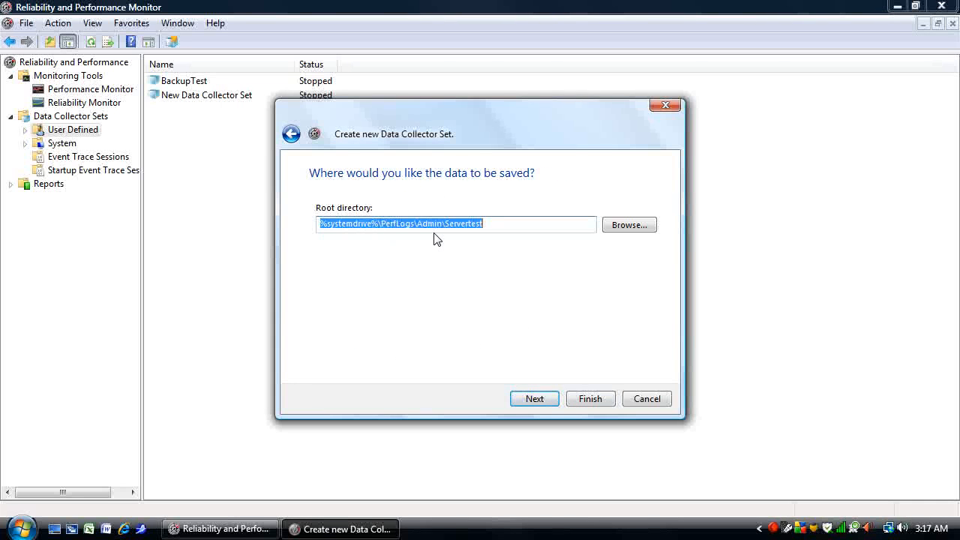
left_click(591, 399)
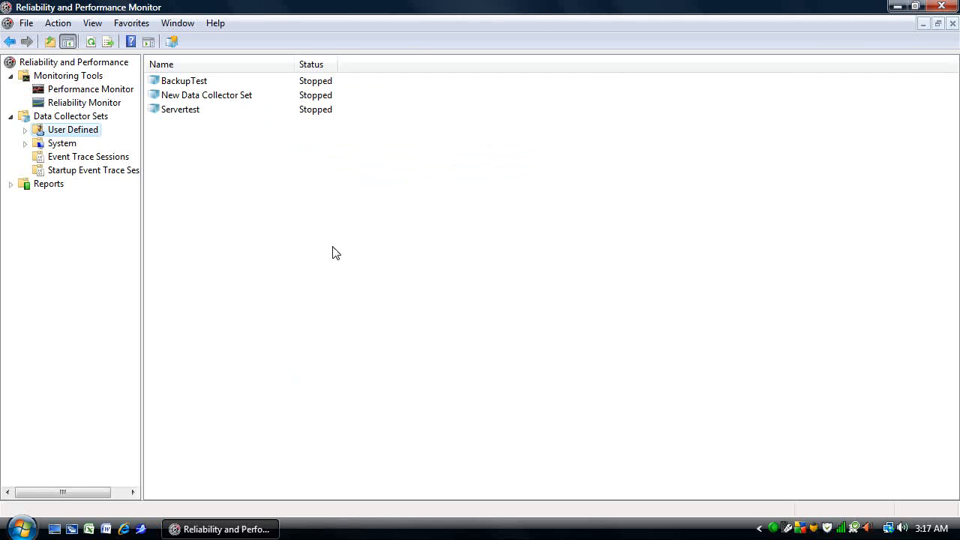
right_click(166, 114)
left_click(200, 123)
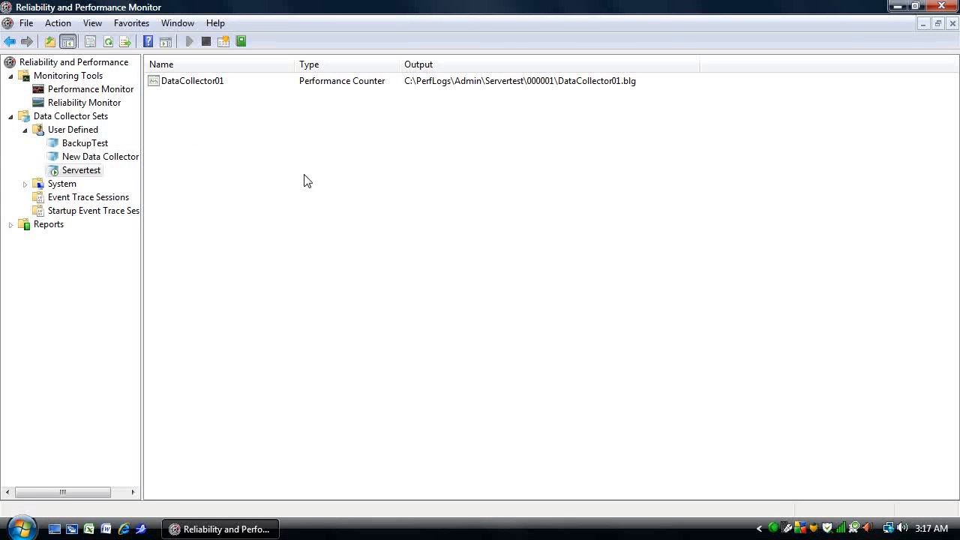
Open report 000003 of the BackupTest set among the user-defined reports.
left_click(10, 225)
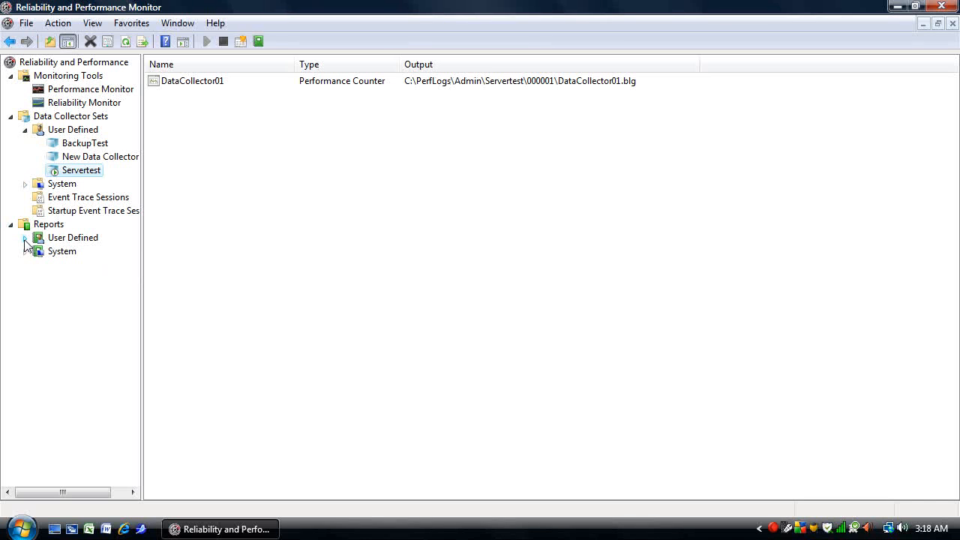
left_click(24, 238)
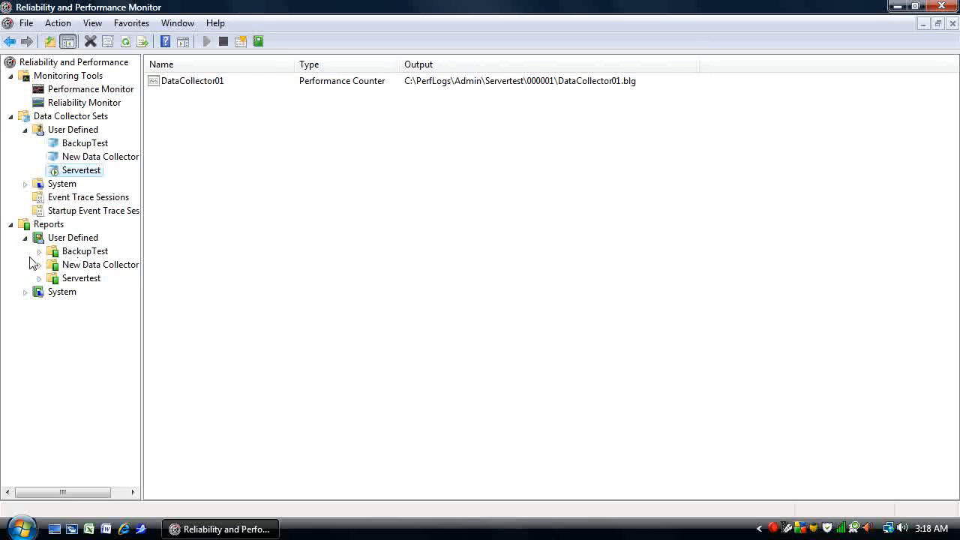
left_click(39, 252)
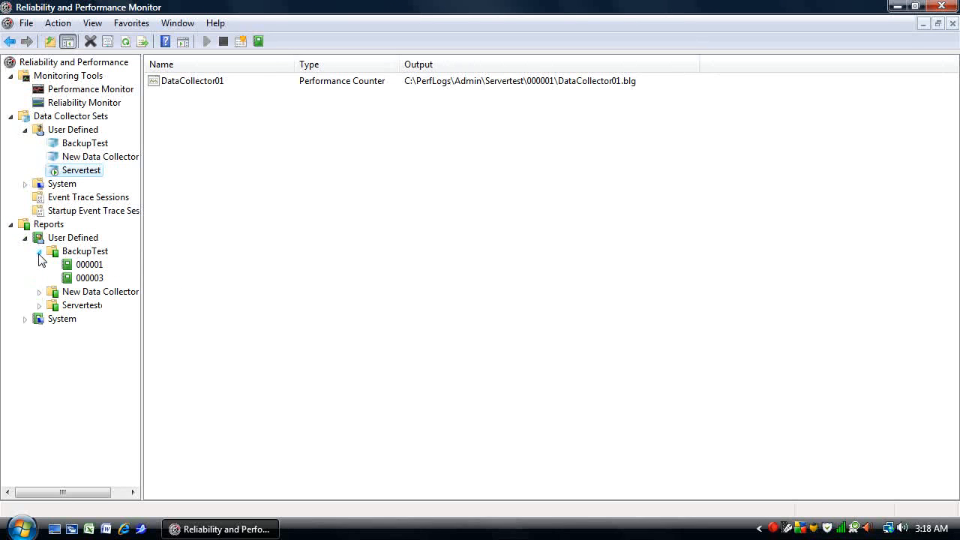
left_click(96, 282)
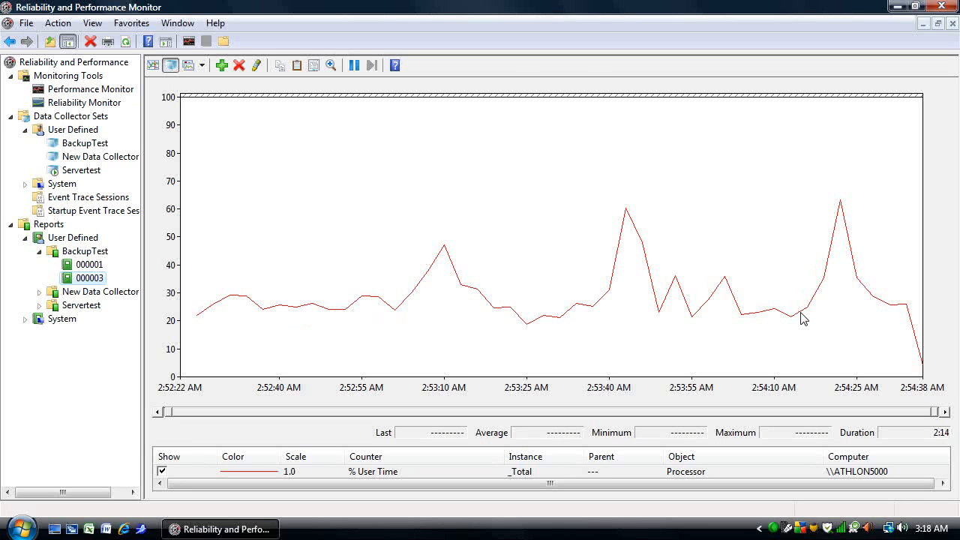
Add the Network Interface counter for the 802.11n Wireless LAN Card to the BackupTest report graph.
left_click(221, 65)
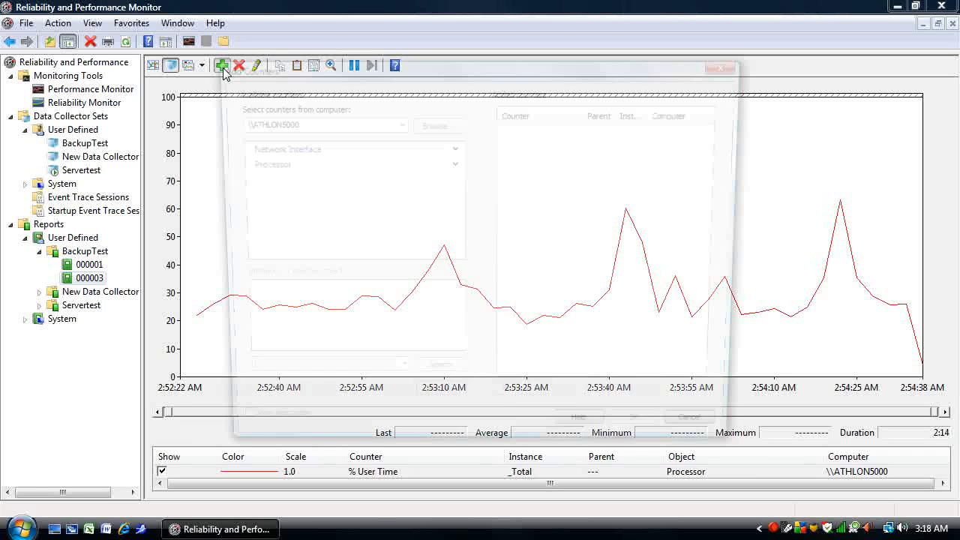
left_click(442, 149)
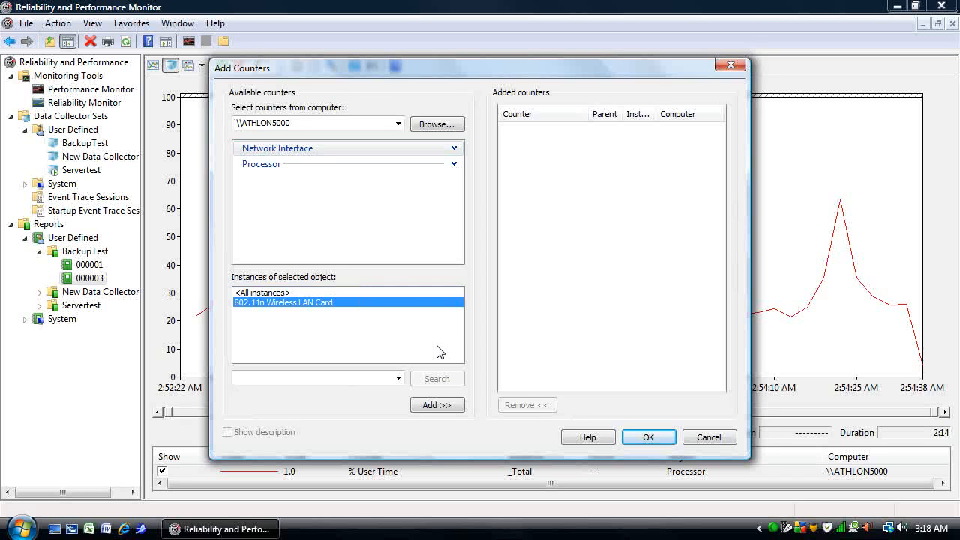
left_click(437, 404)
left_click(646, 438)
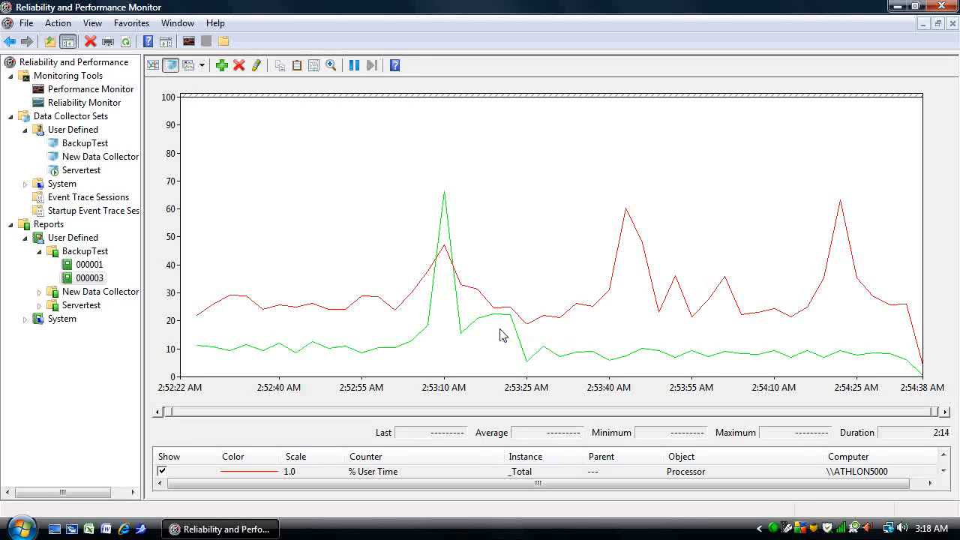
Stop data collection for the user-defined Servertest data collector set.
left_click(84, 173)
right_click(81, 174)
left_click(113, 196)
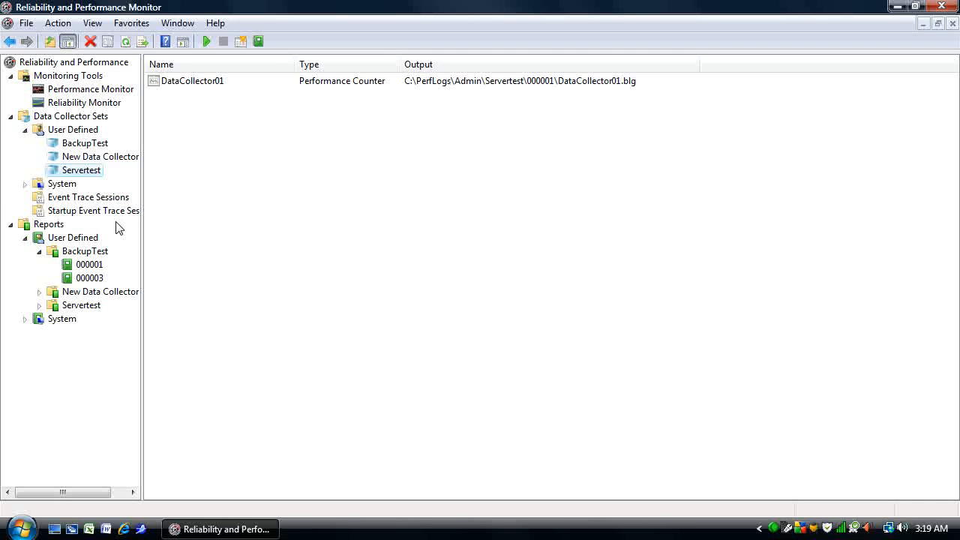
Try minutes as the sample interval unit in DataCollector01's properties and discard the change.
double_click(221, 88)
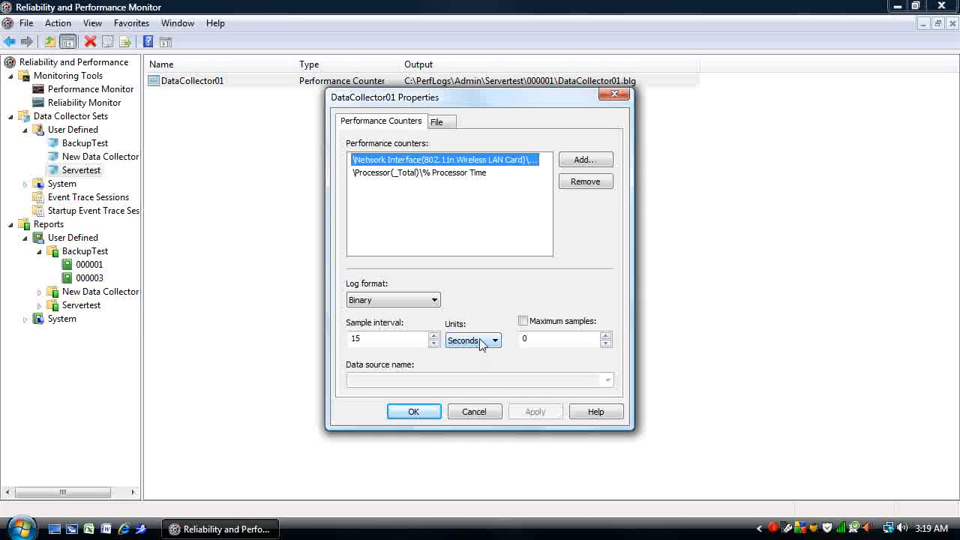
left_click(494, 342)
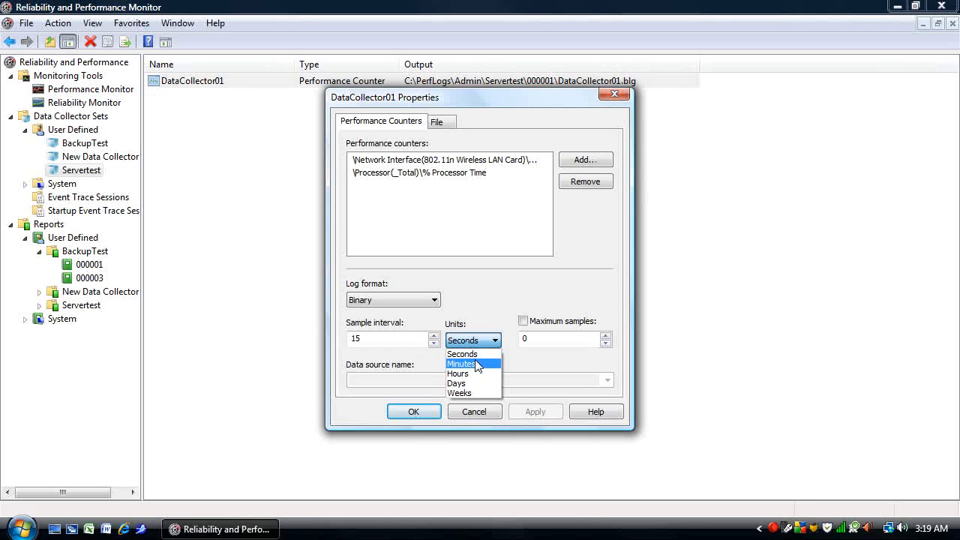
left_click(474, 366)
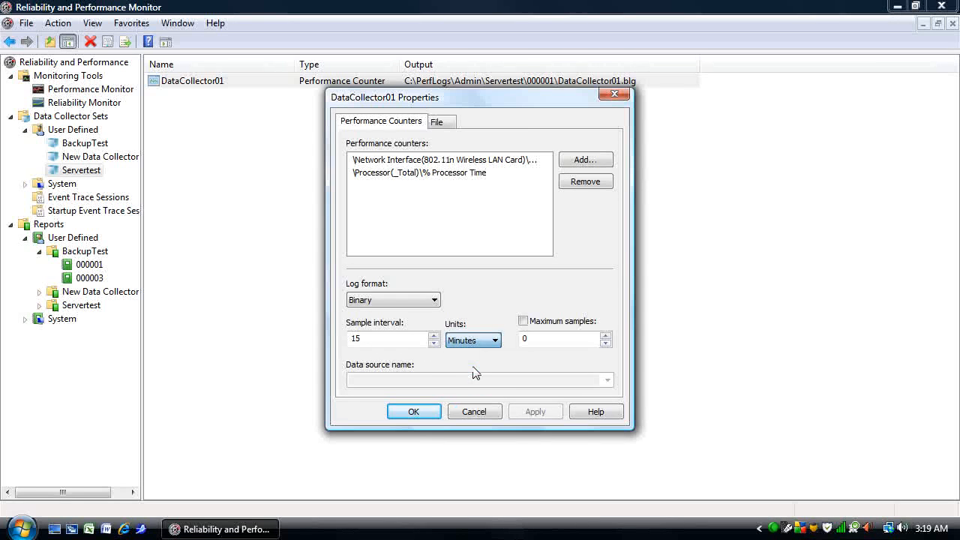
left_click(474, 412)
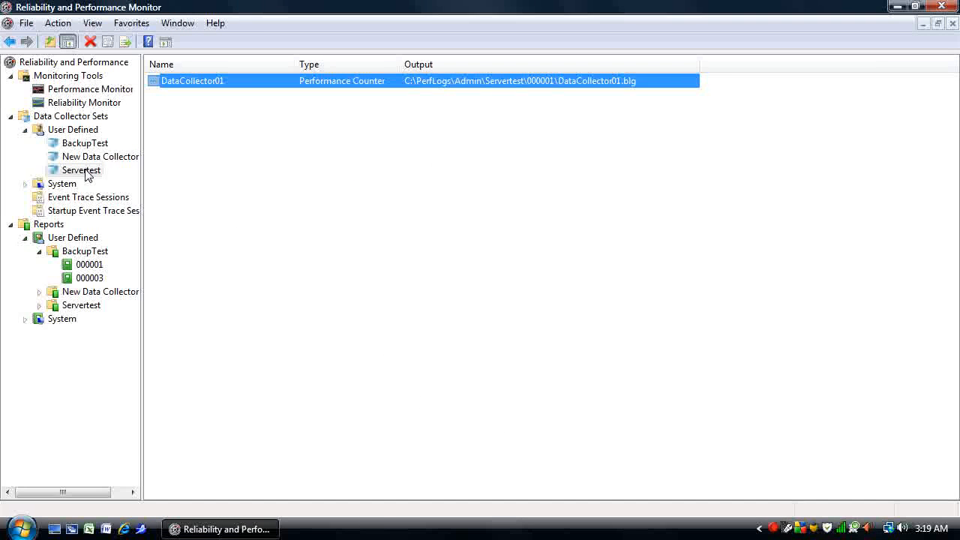
Review the directory, schedule and stop condition settings in the Servertest set's properties, and close them without changes.
right_click(86, 173)
left_click(168, 411)
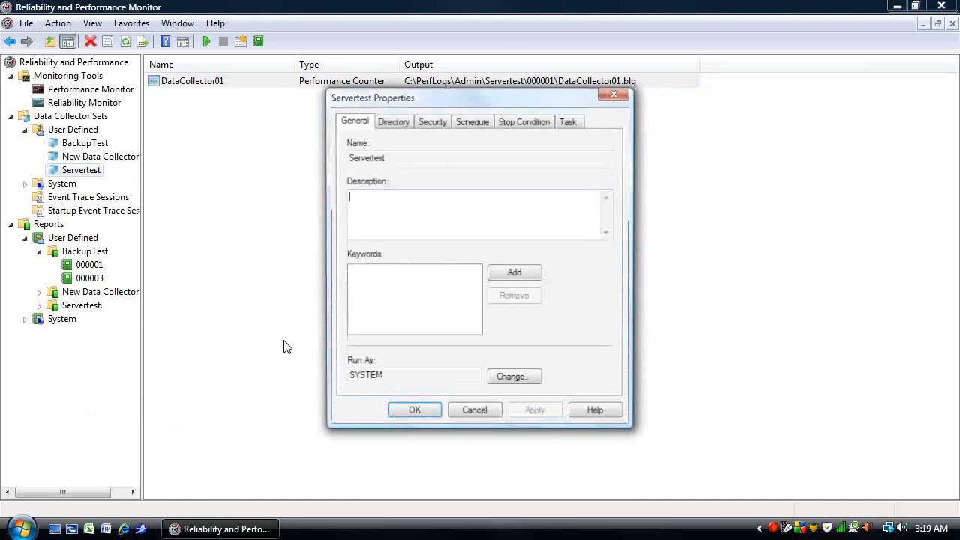
left_click(395, 122)
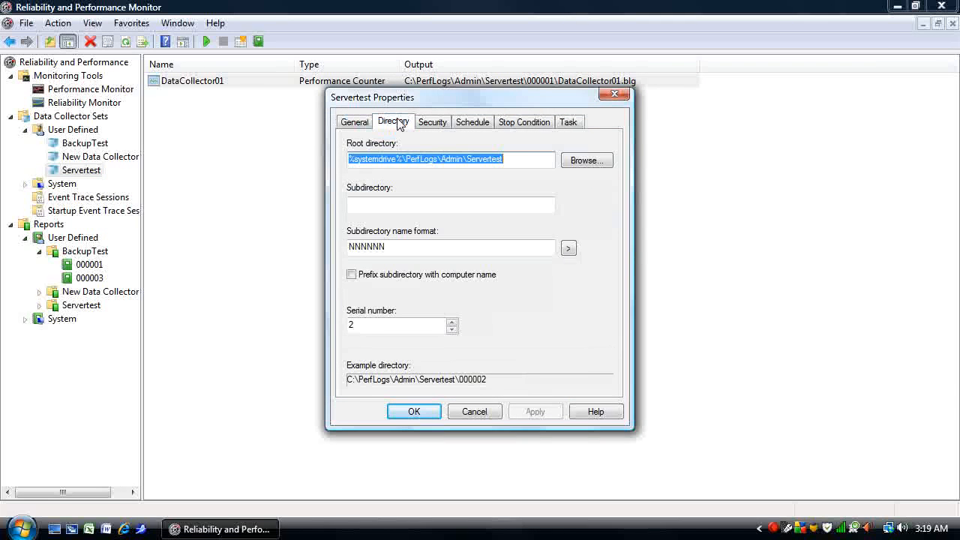
left_click(473, 122)
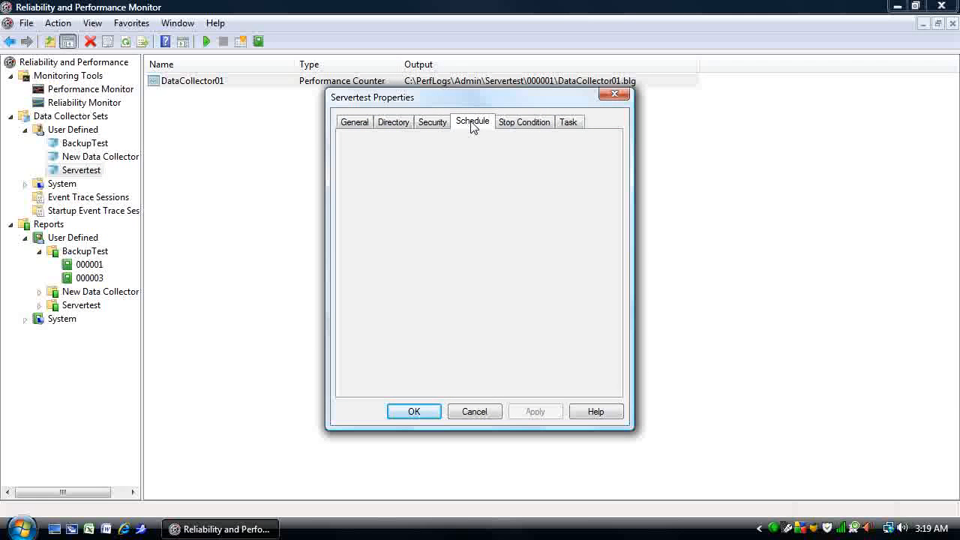
left_click(526, 129)
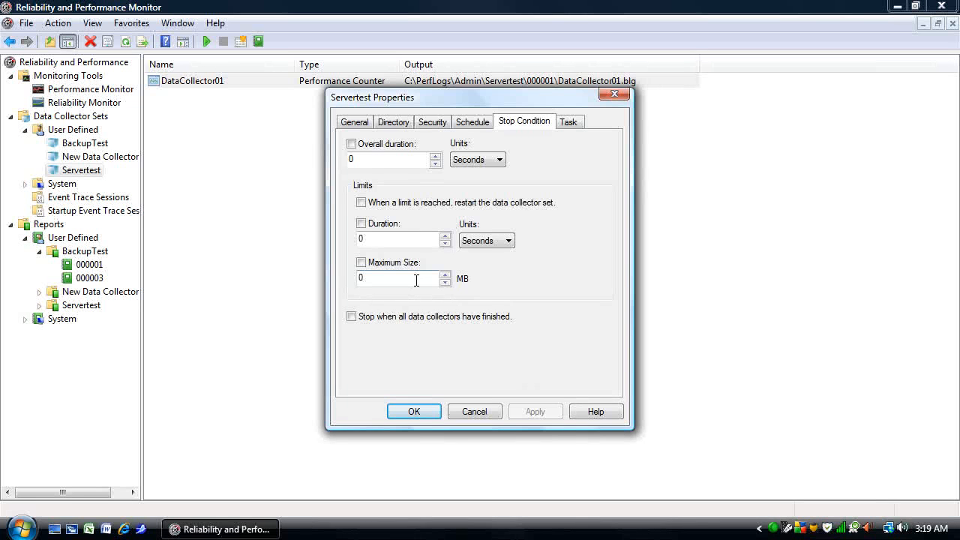
left_click(472, 412)
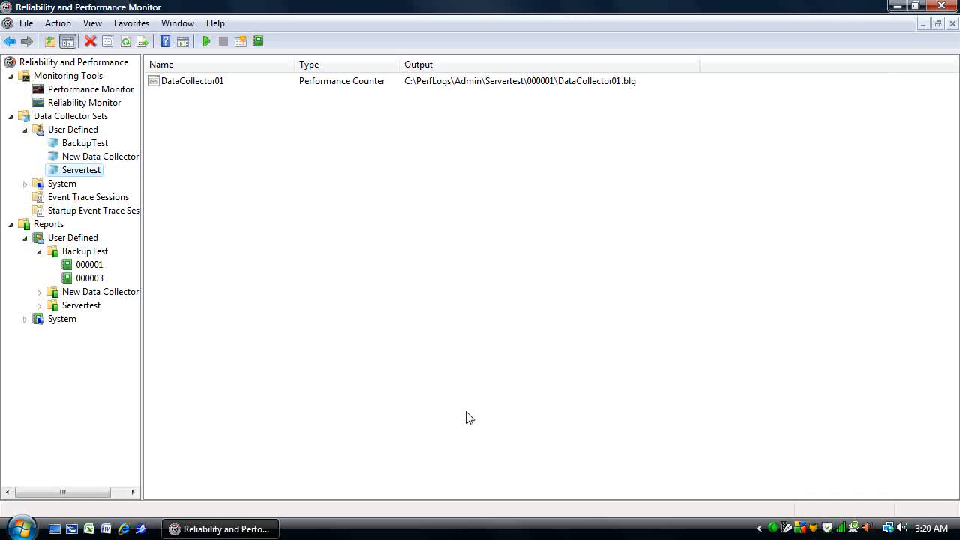
right_click(774, 528)
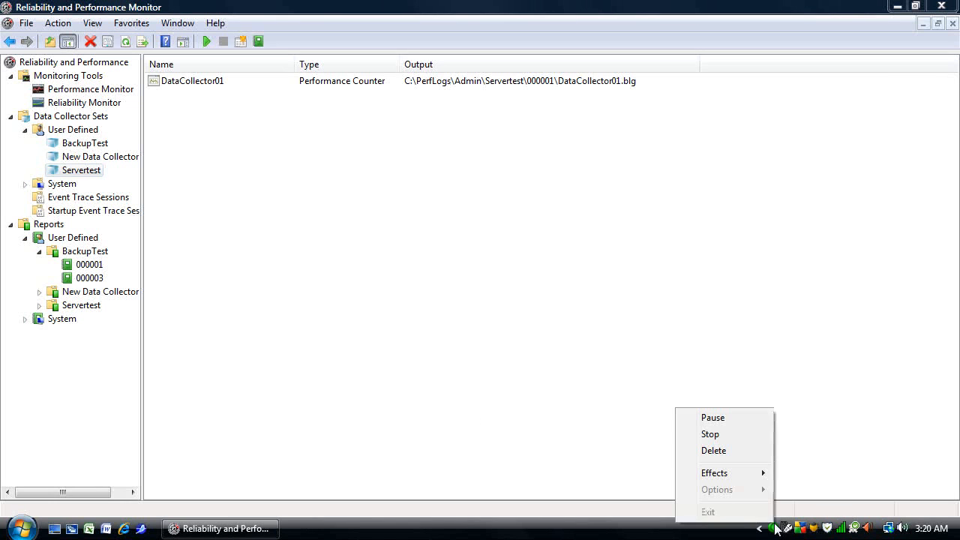